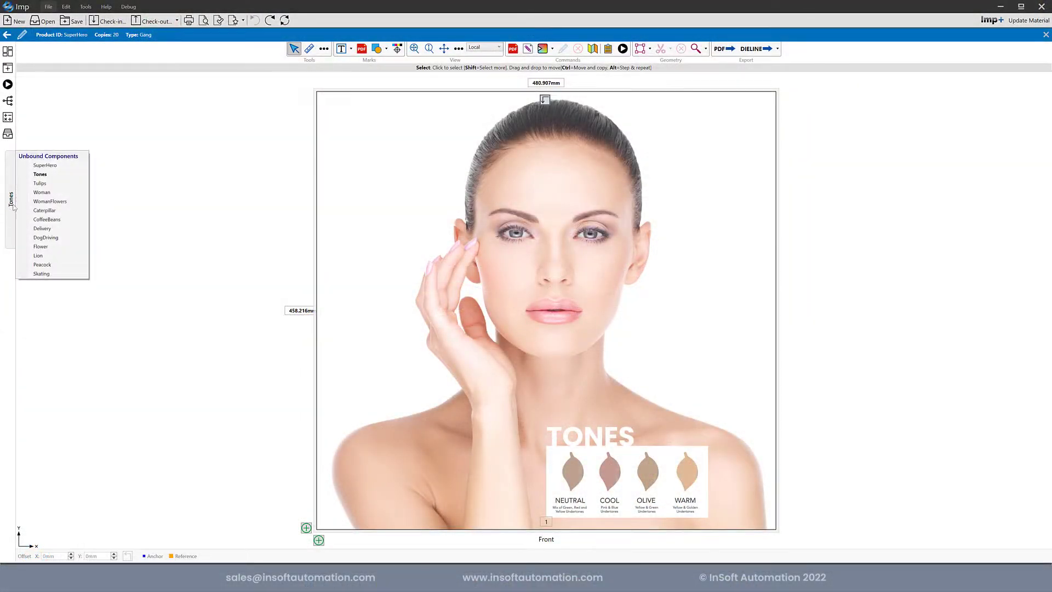
# Step: Preview the Tulips and Woman stickers, then reselect Tones and bring up its Geometry options
pyautogui.click(42, 182)
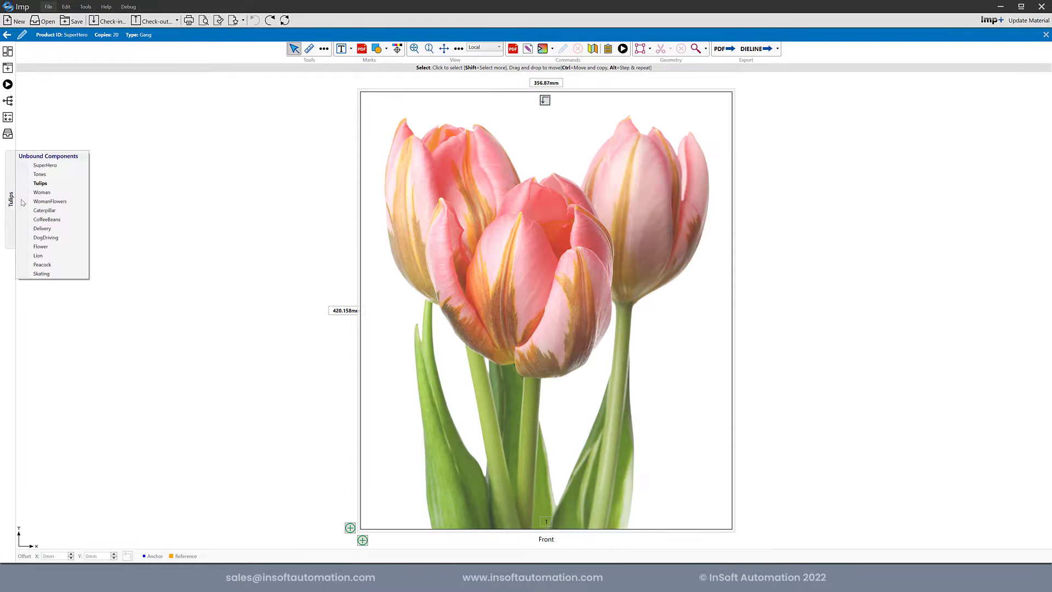
pyautogui.click(41, 192)
pyautogui.click(11, 198)
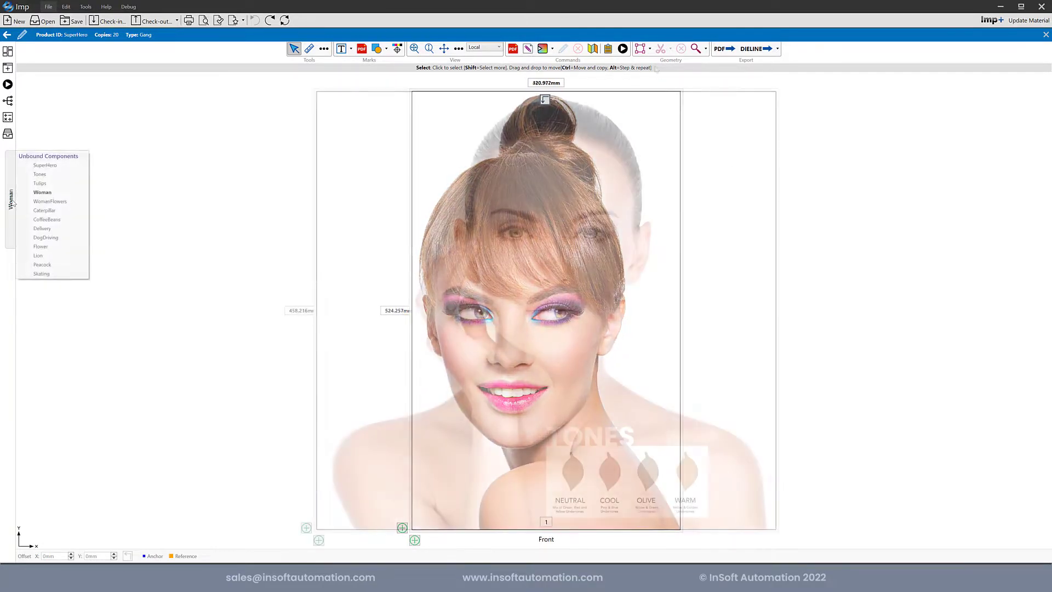
pyautogui.click(42, 174)
pyautogui.click(646, 47)
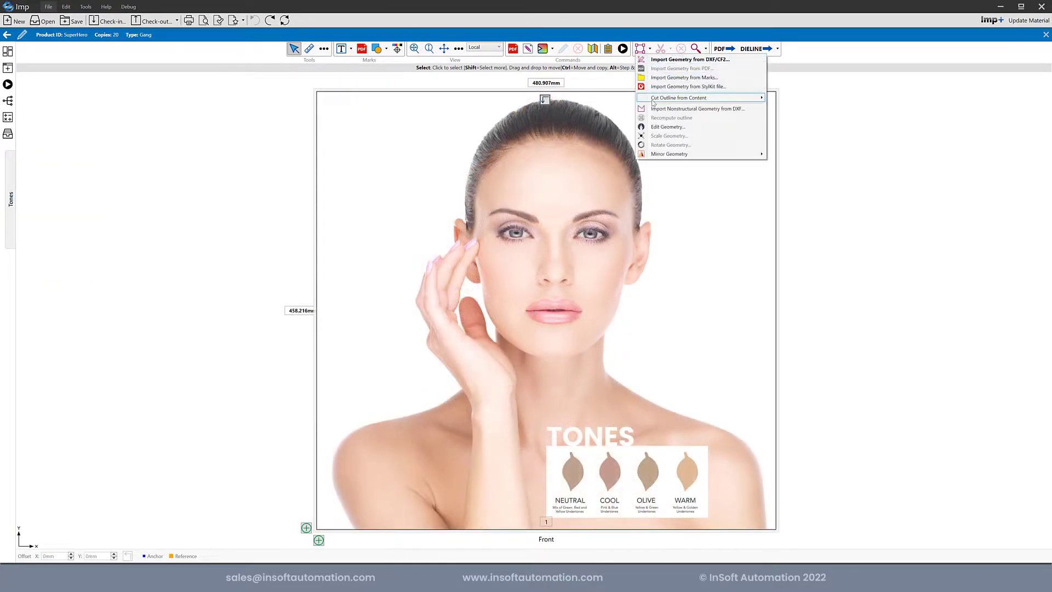
pyautogui.moveTo(679, 98)
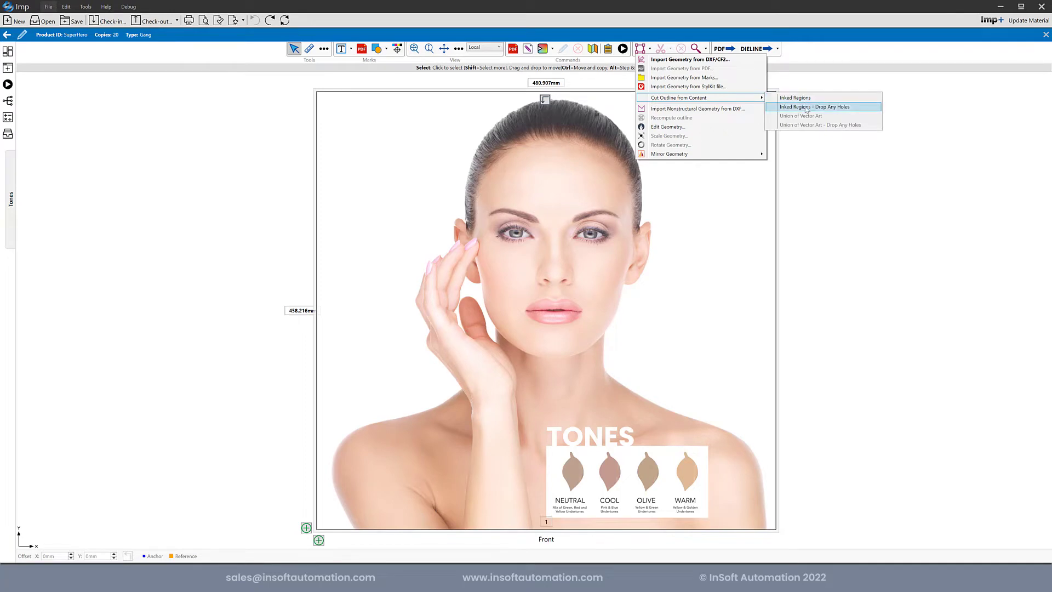
# Step: Outline Tones by inked regions with holes dropped, and DogDriving by union of vector art
pyautogui.click(814, 107)
pyautogui.click(551, 300)
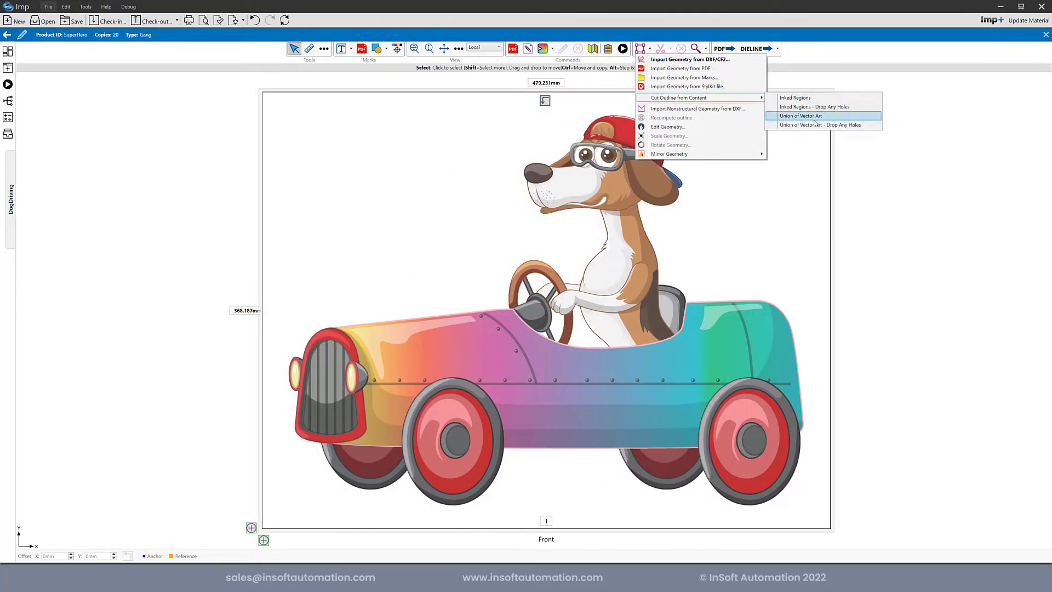
pyautogui.click(801, 116)
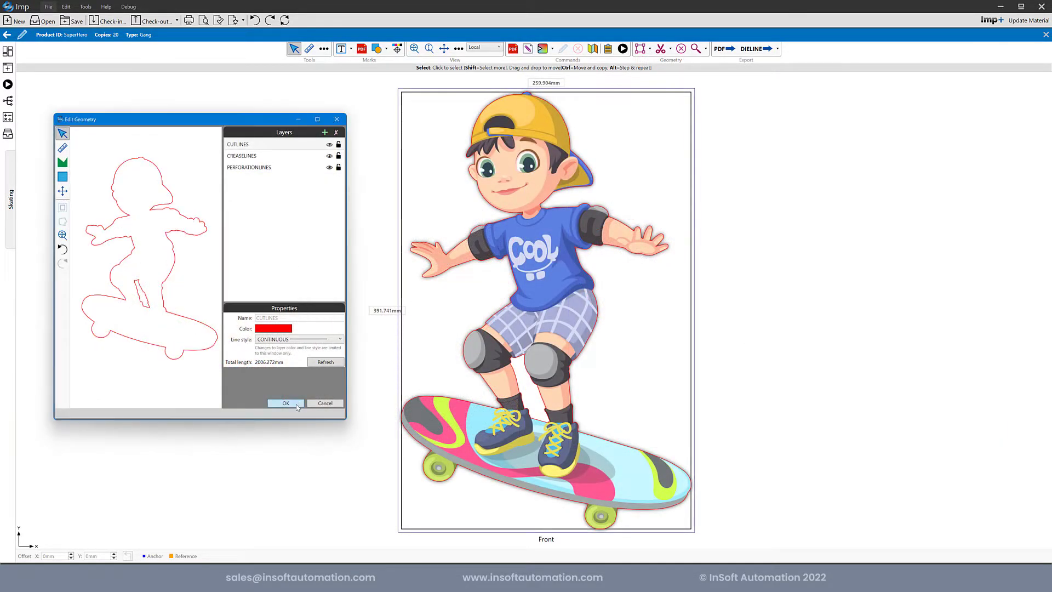
# Step: Apply the offset Skating cutline, then open the sheet's dieline geometry via DIELINE export
pyautogui.click(298, 406)
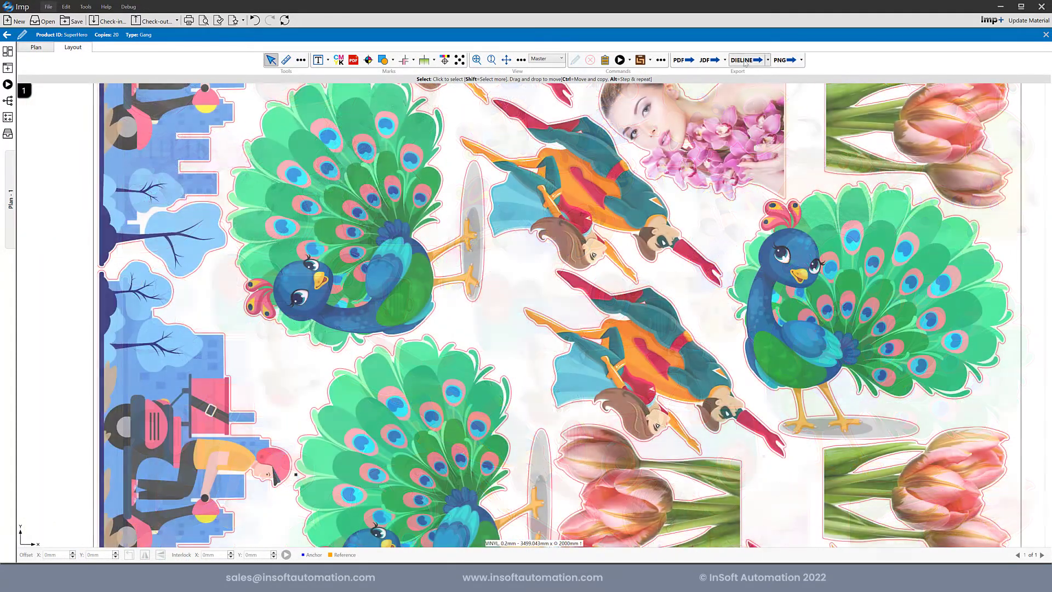
pyautogui.click(746, 60)
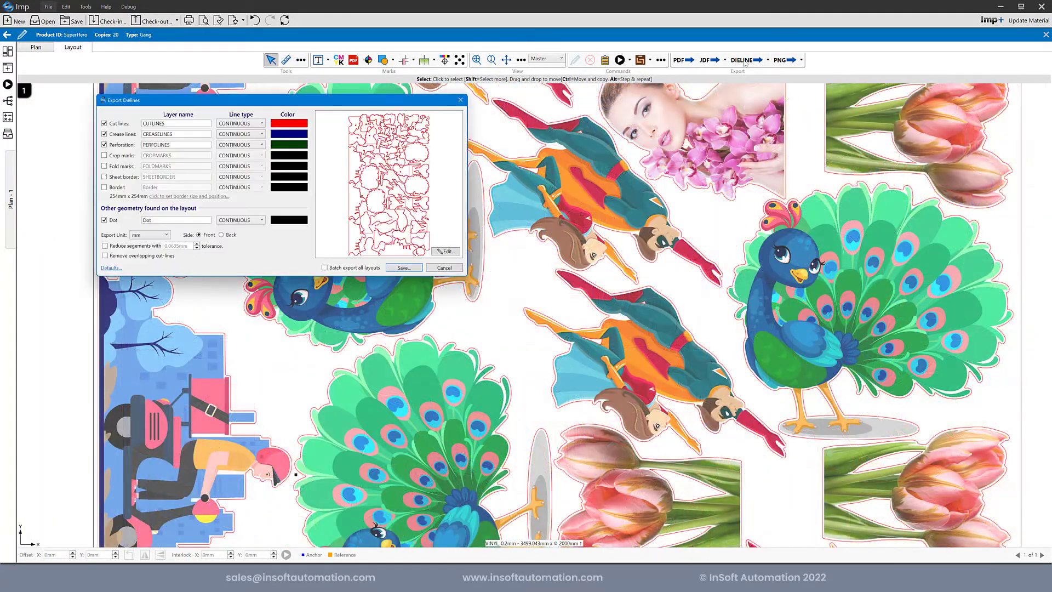
pyautogui.click(447, 252)
pyautogui.scroll(4, 444, 144)
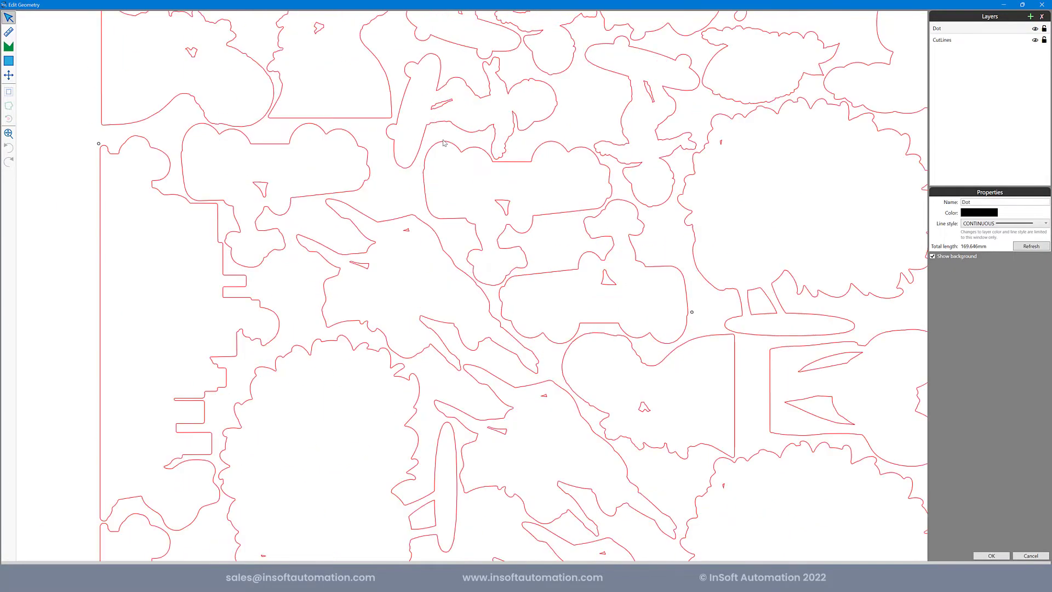
pyautogui.scroll(-2, 556, 150)
pyautogui.moveTo(555, 150); pyautogui.dragTo(510, 190)
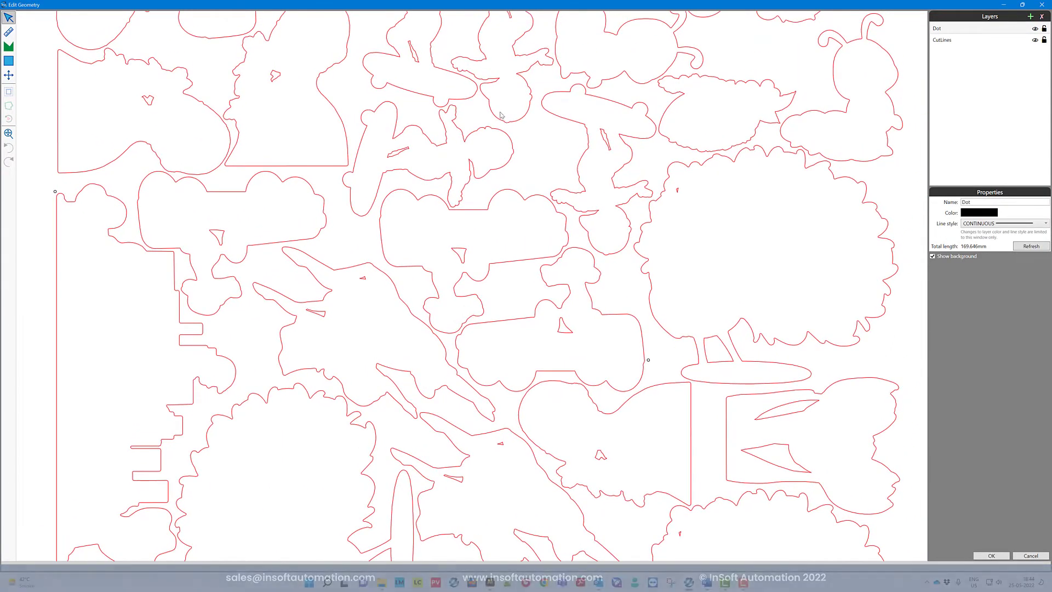